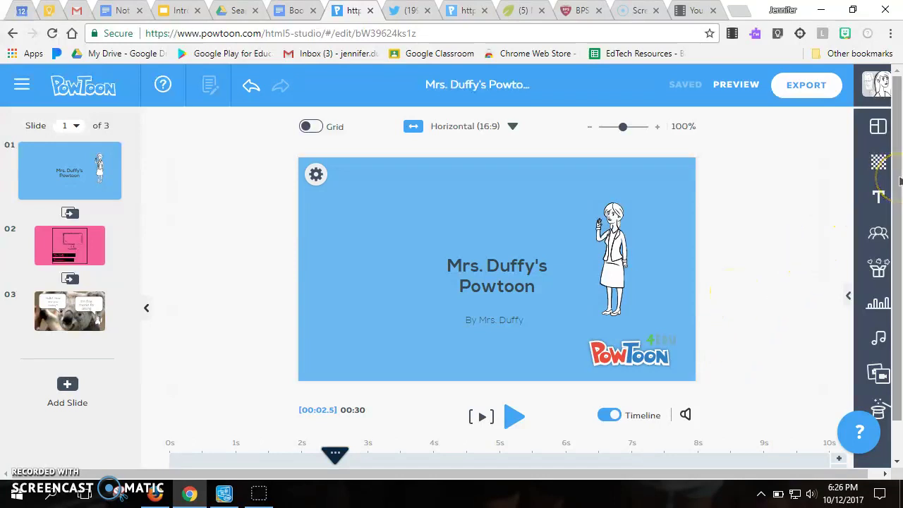
Dismiss the browser menu and clear the character selection on the title slide.
{"action": "right_click", "coordinate": [899, 206]}
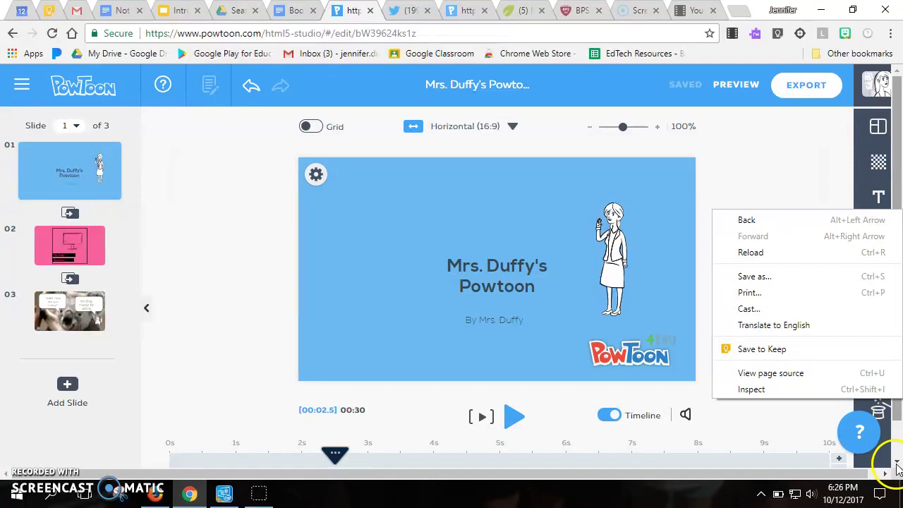
{"action": "left_click", "coordinate": [899, 463]}
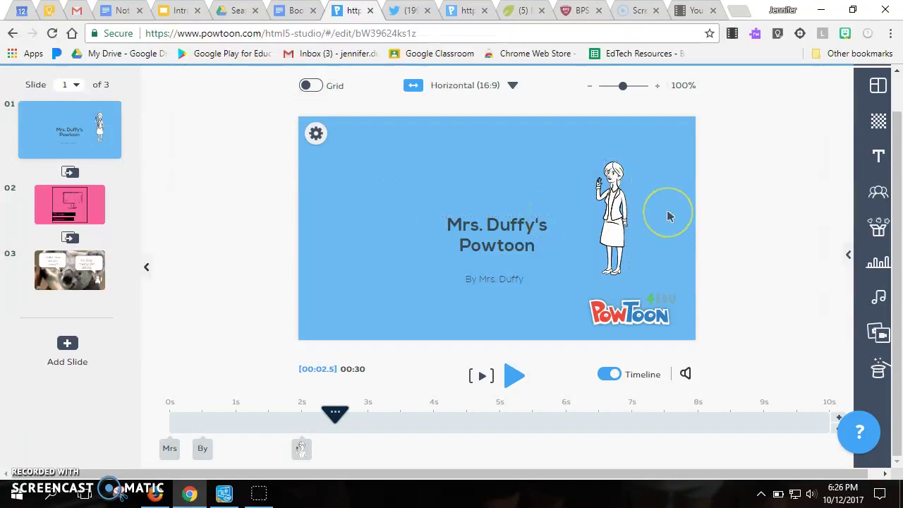
{"action": "left_click", "coordinate": [618, 252]}
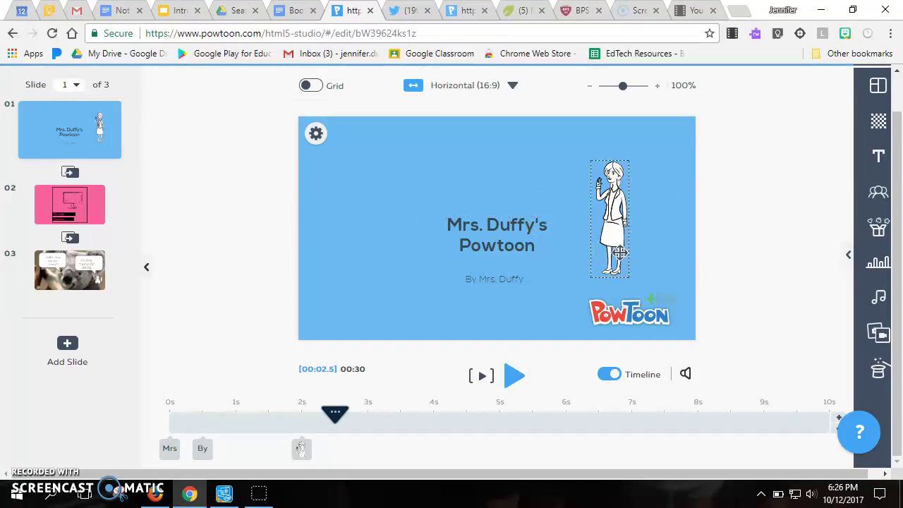
{"action": "left_click", "coordinate": [609, 278]}
{"action": "left_click", "coordinate": [411, 242]}
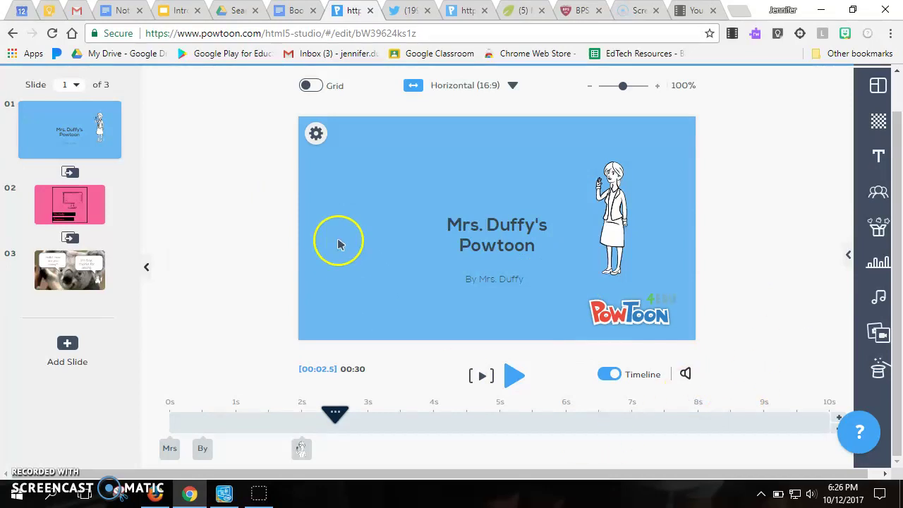
{"action": "mouse_move", "coordinate": [69, 130]}
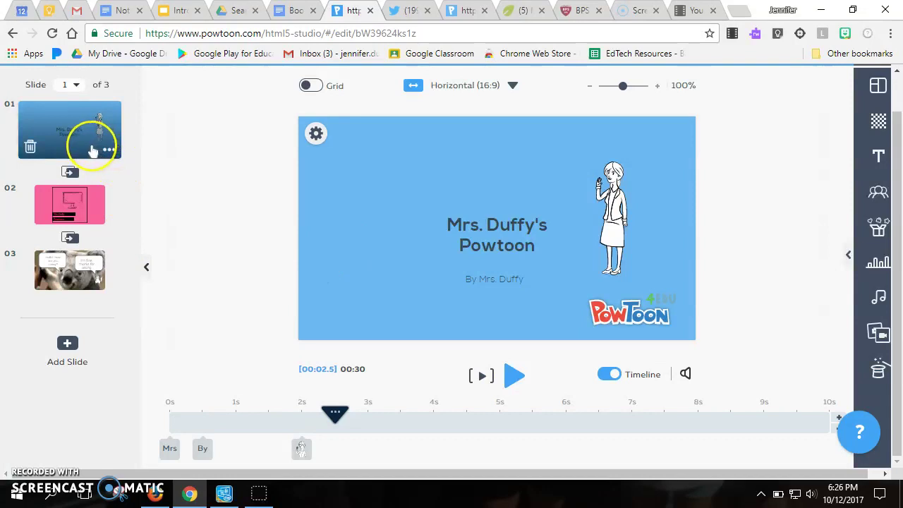
Replace the title slide's Hands transition with Spiralz Tech.
{"action": "left_click", "coordinate": [69, 172]}
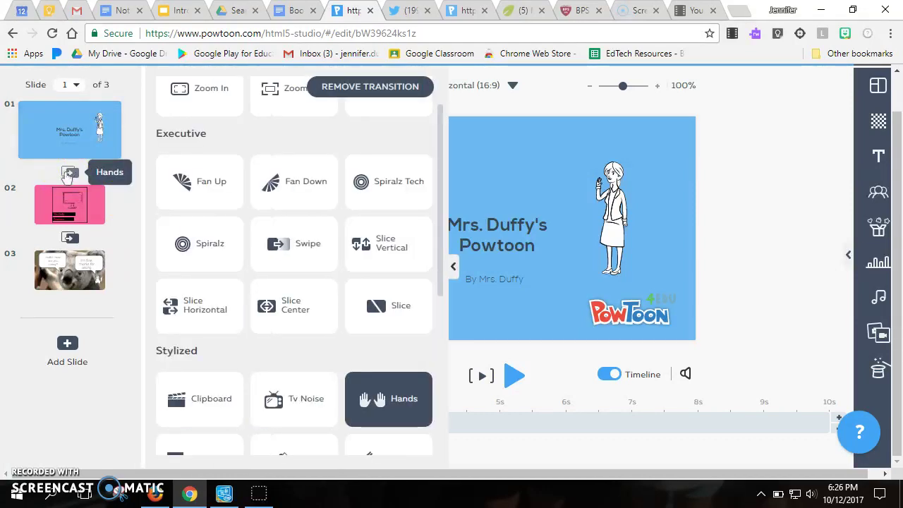
{"action": "left_click", "coordinate": [403, 86]}
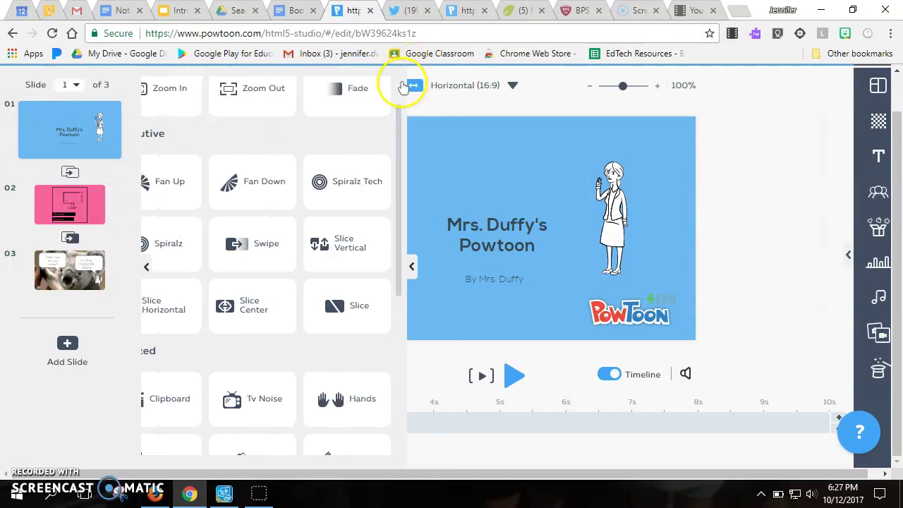
{"action": "left_click", "coordinate": [70, 172]}
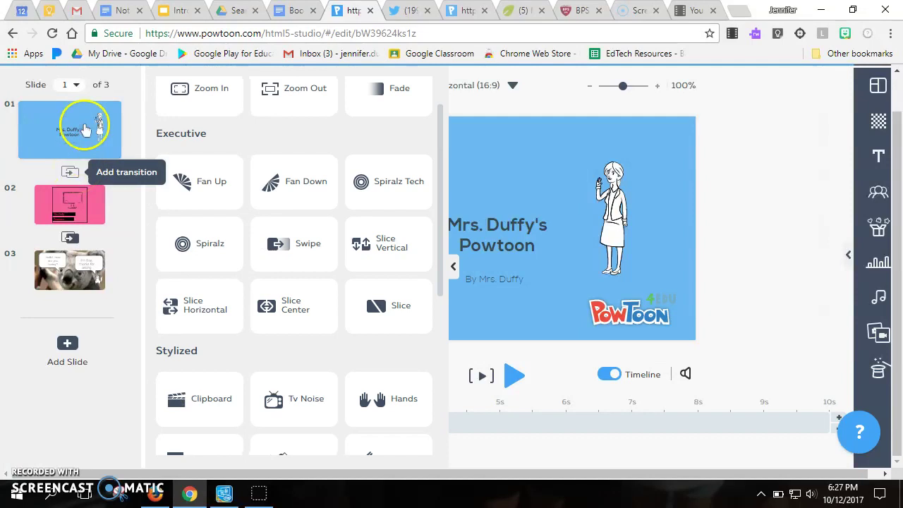
{"action": "mouse_move", "coordinate": [294, 192]}
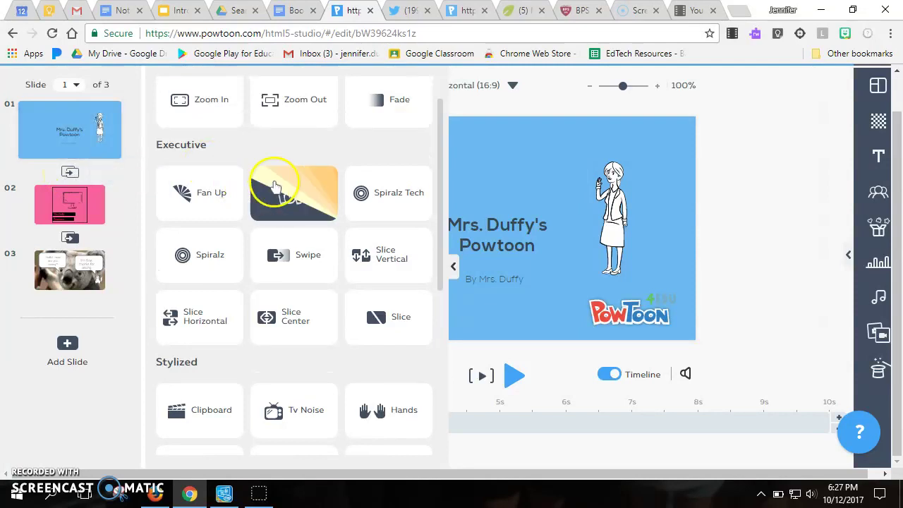
{"action": "scroll", "coordinate": [276, 186], "scroll_direction": "up", "scroll_amount": 1}
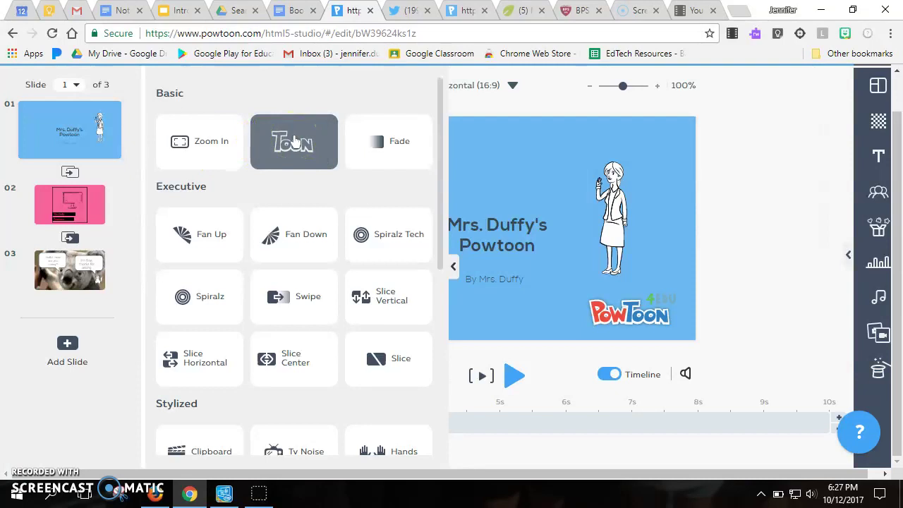
{"action": "left_click", "coordinate": [394, 136]}
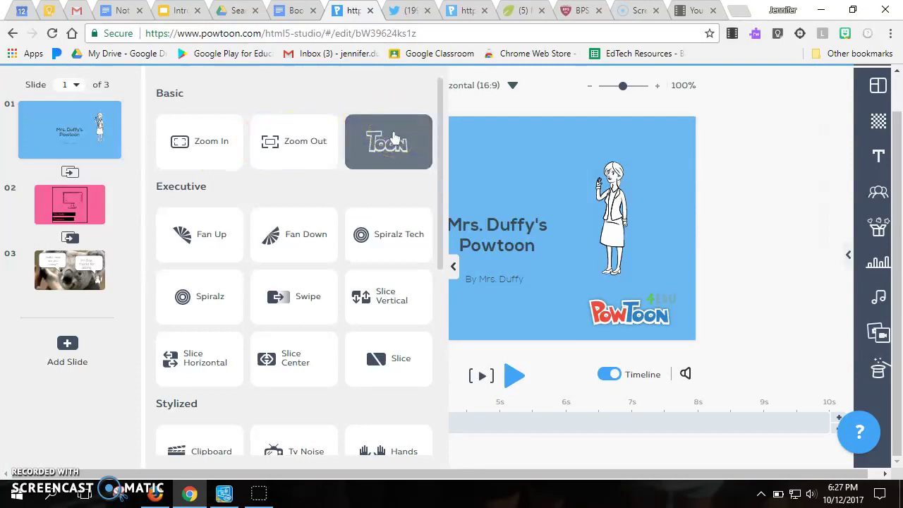
{"action": "left_click", "coordinate": [346, 221]}
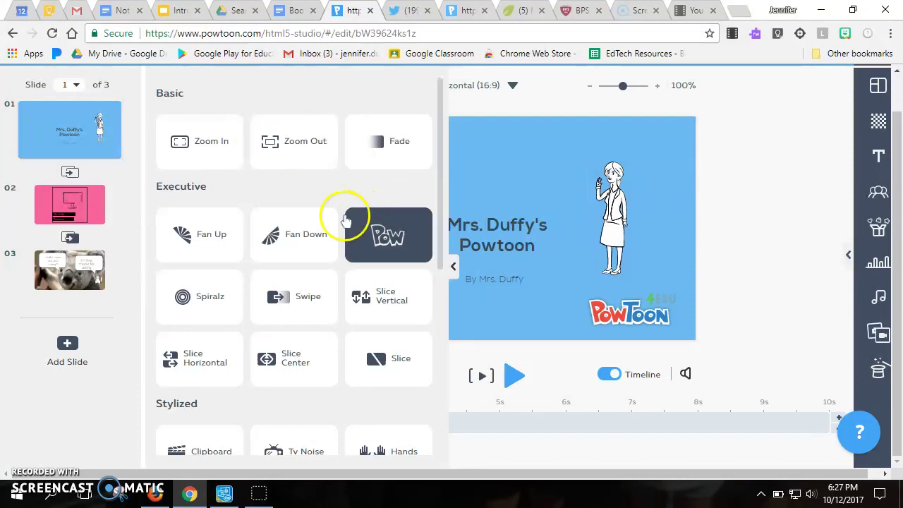
{"action": "left_click", "coordinate": [381, 236]}
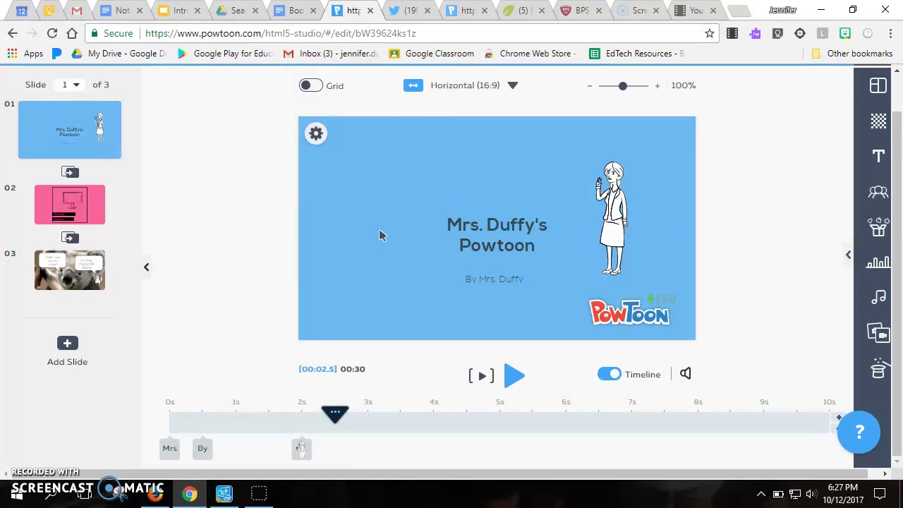
Play the preview from about 6.5 seconds into slide 2.
{"action": "left_click_drag", "start_coordinate": [336, 413], "coordinate": [372, 413]}
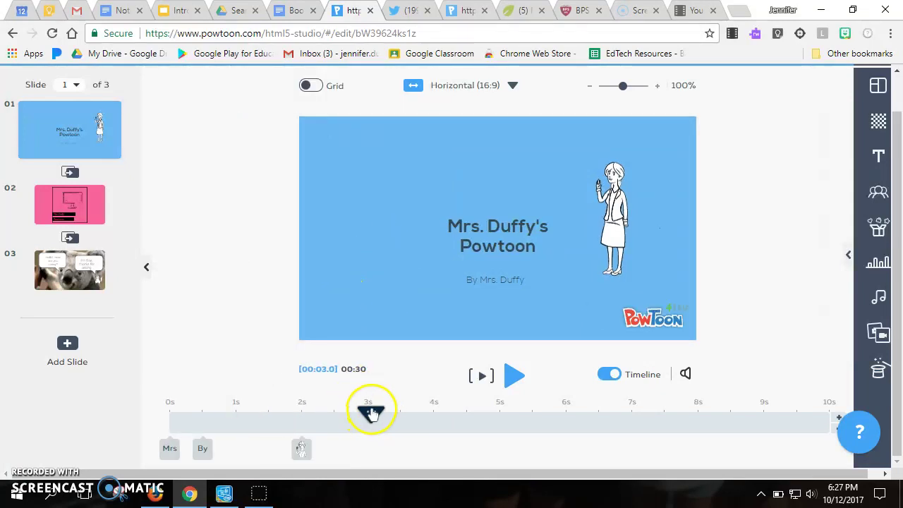
{"action": "left_click_drag", "start_coordinate": [372, 413], "coordinate": [598, 412]}
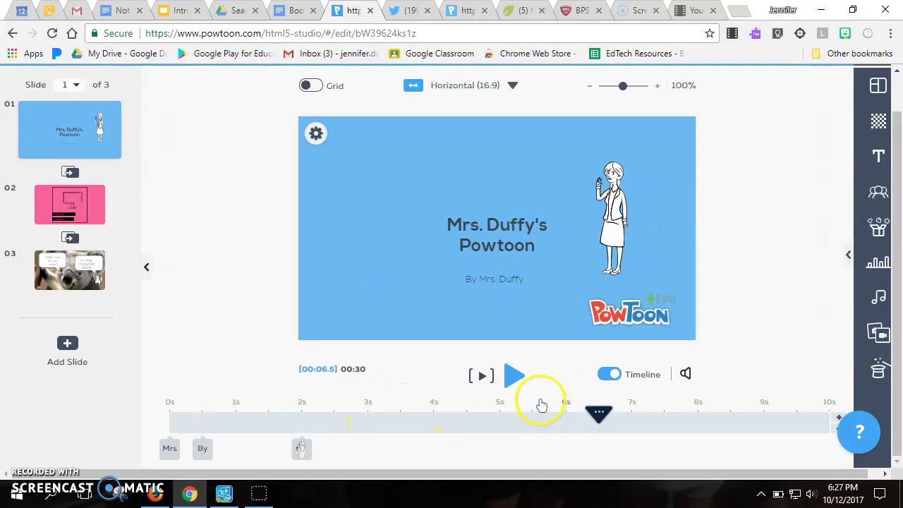
{"action": "left_click", "coordinate": [514, 376]}
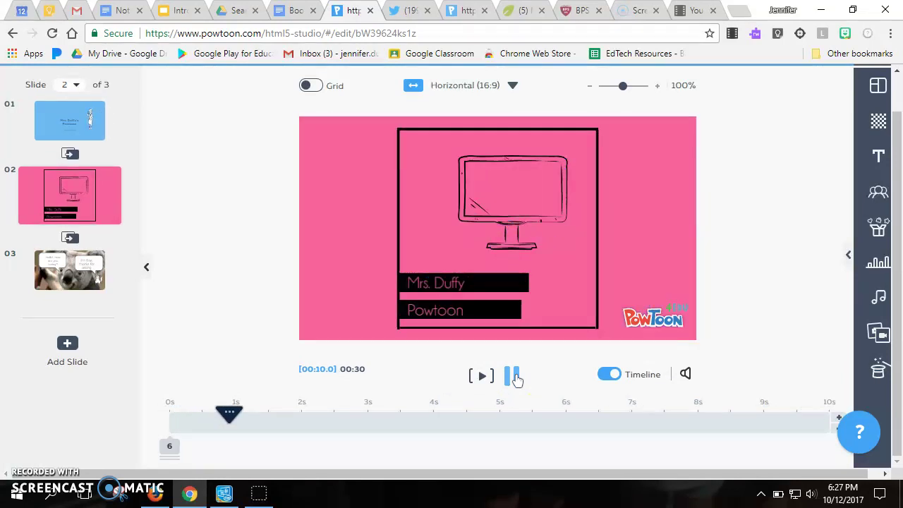
Apply a Hands transition after slide 2 and preview it, then stop playback.
{"action": "left_click", "coordinate": [75, 238]}
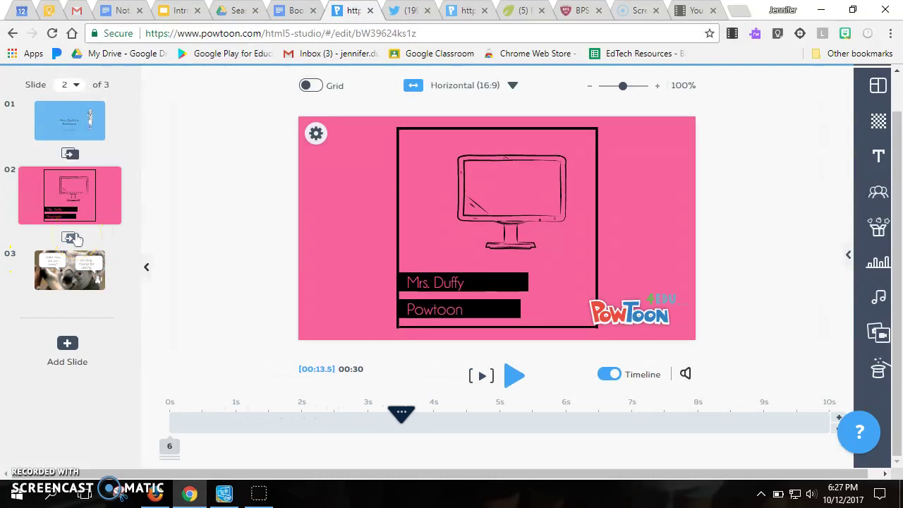
{"action": "left_click", "coordinate": [72, 237]}
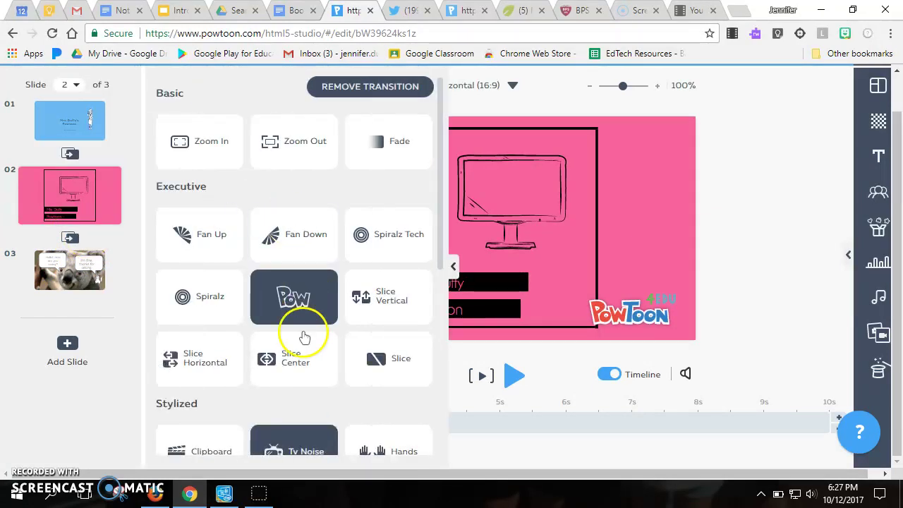
{"action": "scroll", "coordinate": [302, 350], "scroll_direction": "down", "scroll_amount": 2}
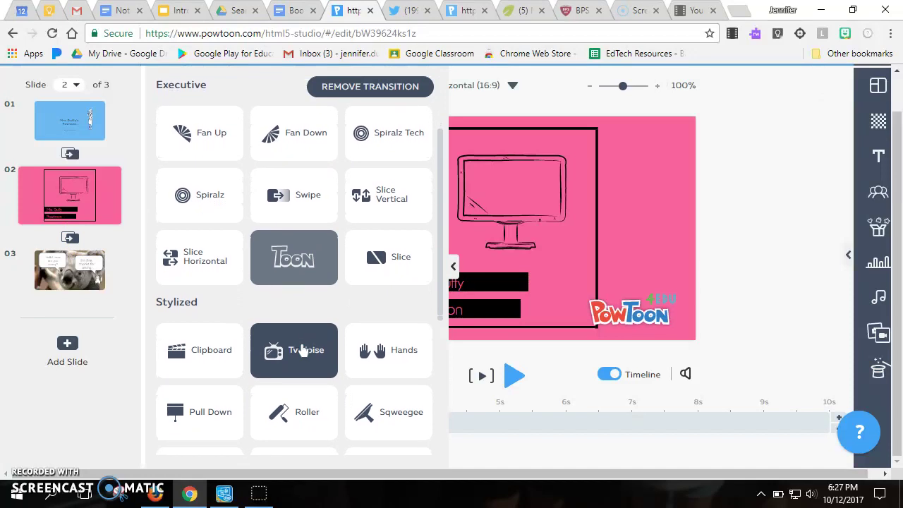
{"action": "left_click", "coordinate": [389, 346]}
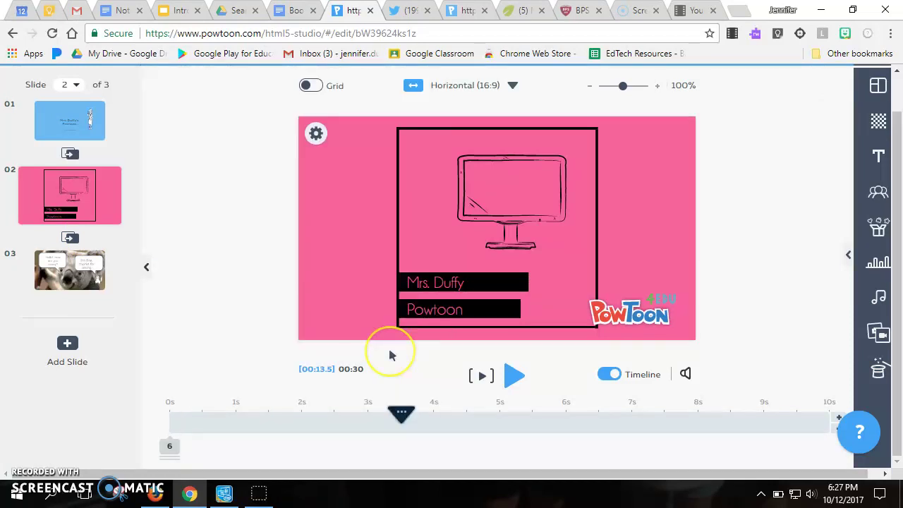
{"action": "left_click", "coordinate": [512, 375]}
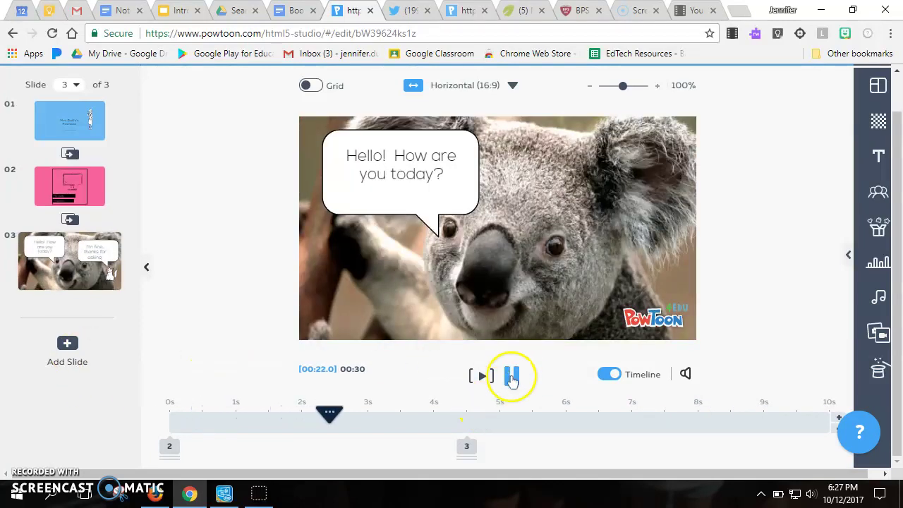
{"action": "left_click", "coordinate": [517, 378]}
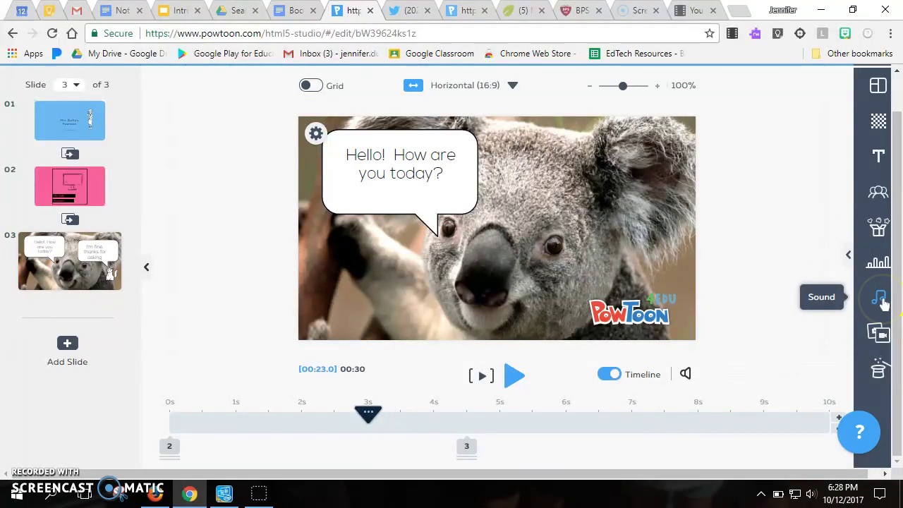
Open the soundtrack library from the Sound options.
{"action": "left_click", "coordinate": [880, 299]}
{"action": "left_click", "coordinate": [750, 182]}
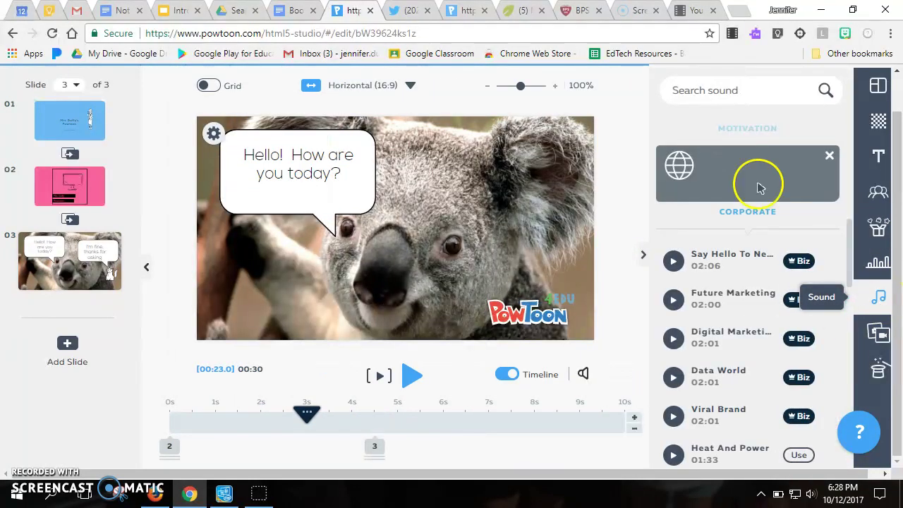
{"action": "scroll", "coordinate": [768, 158], "scroll_direction": "up", "scroll_amount": 2}
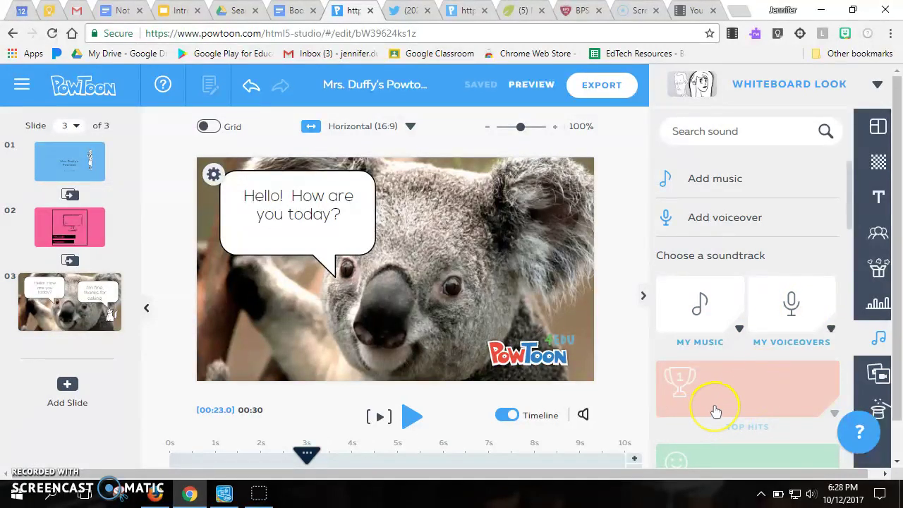
Scroll past the collapsed Corporate category and open the Dramatic tracks.
{"action": "scroll", "coordinate": [715, 412], "scroll_direction": "down", "scroll_amount": 1}
{"action": "scroll", "coordinate": [715, 412], "scroll_direction": "down", "scroll_amount": 1}
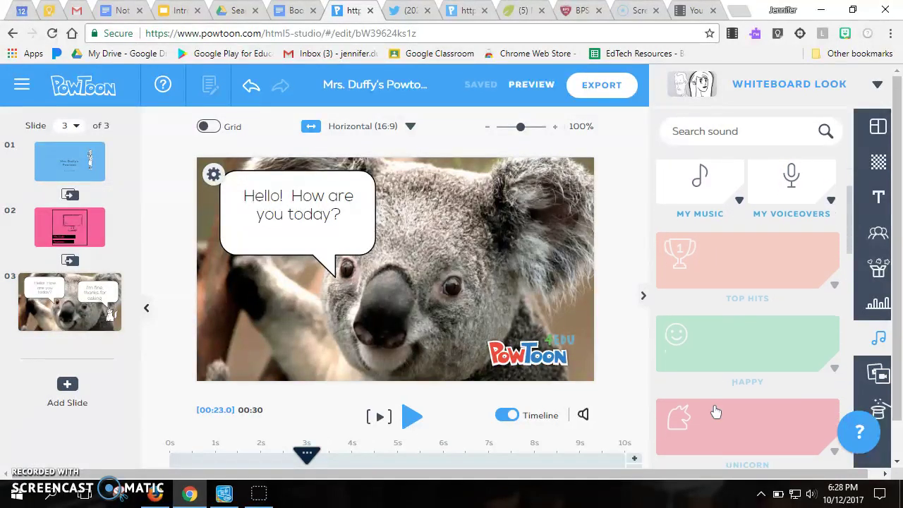
{"action": "scroll", "coordinate": [715, 412], "scroll_direction": "down", "scroll_amount": 1}
{"action": "scroll", "coordinate": [716, 411], "scroll_direction": "down", "scroll_amount": 1}
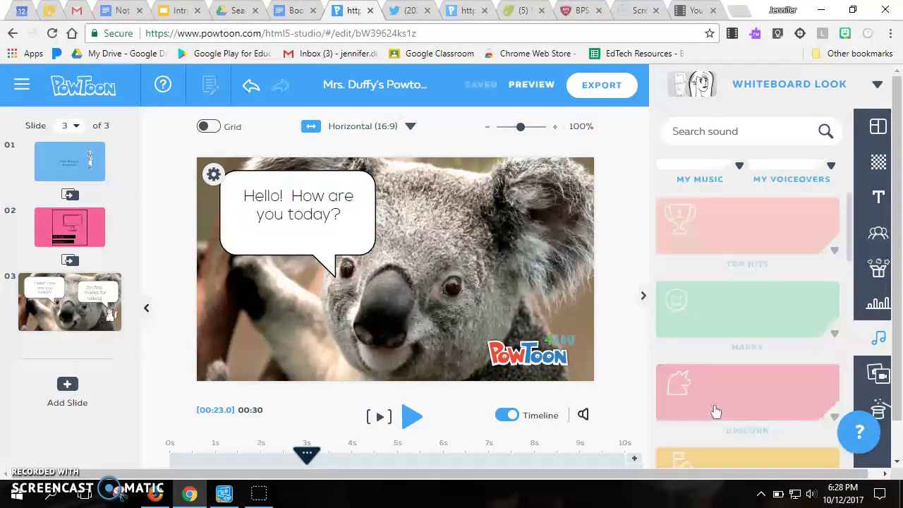
{"action": "scroll", "coordinate": [716, 412], "scroll_direction": "down", "scroll_amount": 1}
{"action": "scroll", "coordinate": [715, 411], "scroll_direction": "down", "scroll_amount": 1}
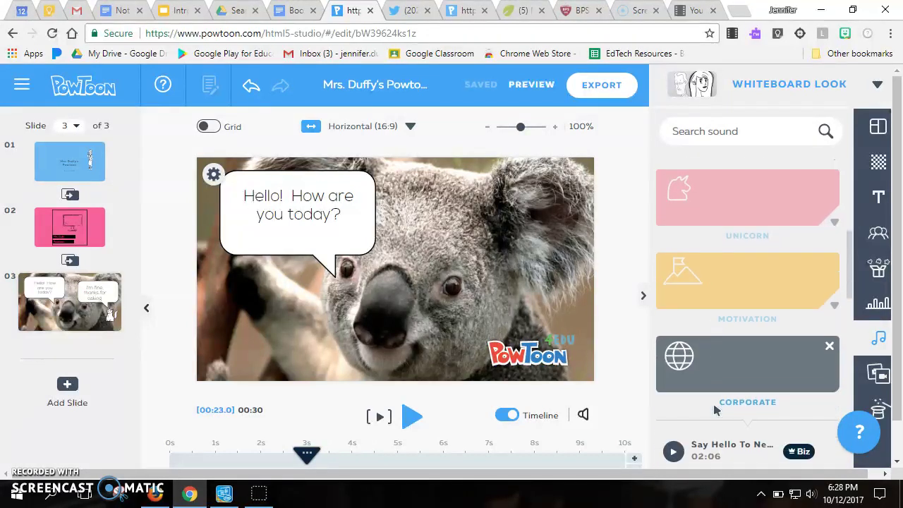
{"action": "scroll", "coordinate": [716, 411], "scroll_direction": "down", "scroll_amount": 1}
{"action": "left_click", "coordinate": [741, 332]}
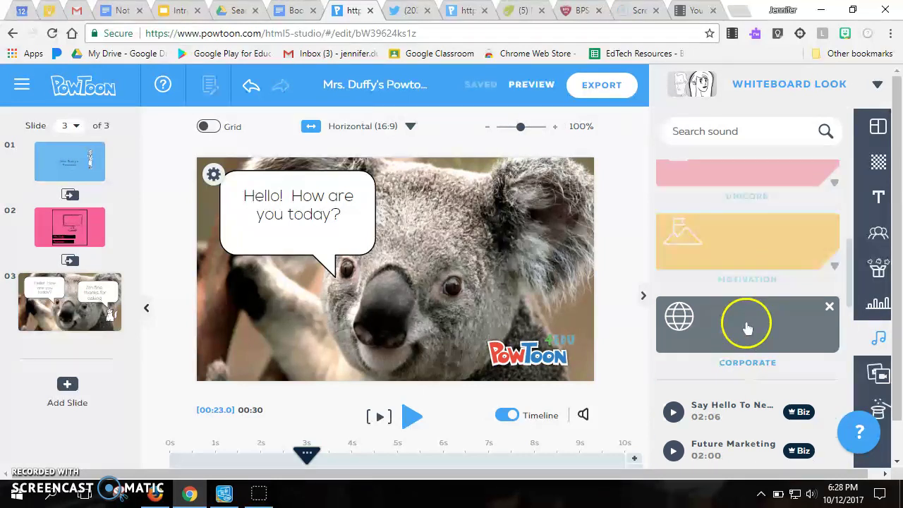
{"action": "scroll", "coordinate": [726, 384], "scroll_direction": "down", "scroll_amount": 1}
{"action": "scroll", "coordinate": [726, 384], "scroll_direction": "down", "scroll_amount": 1}
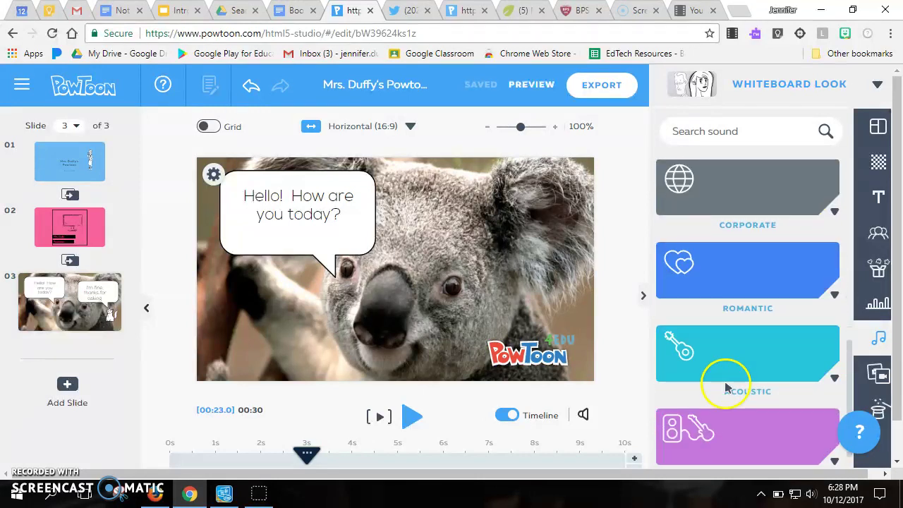
{"action": "scroll", "coordinate": [727, 384], "scroll_direction": "down", "scroll_amount": 1}
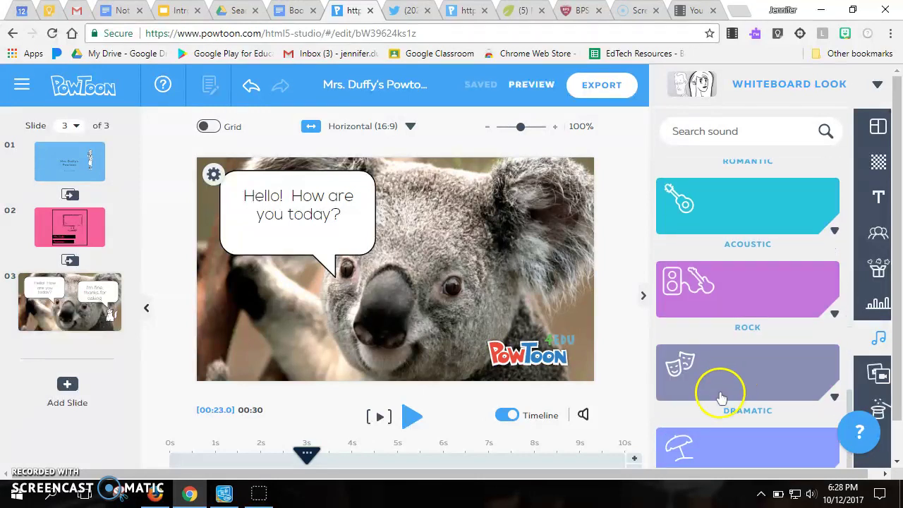
{"action": "left_click", "coordinate": [730, 374]}
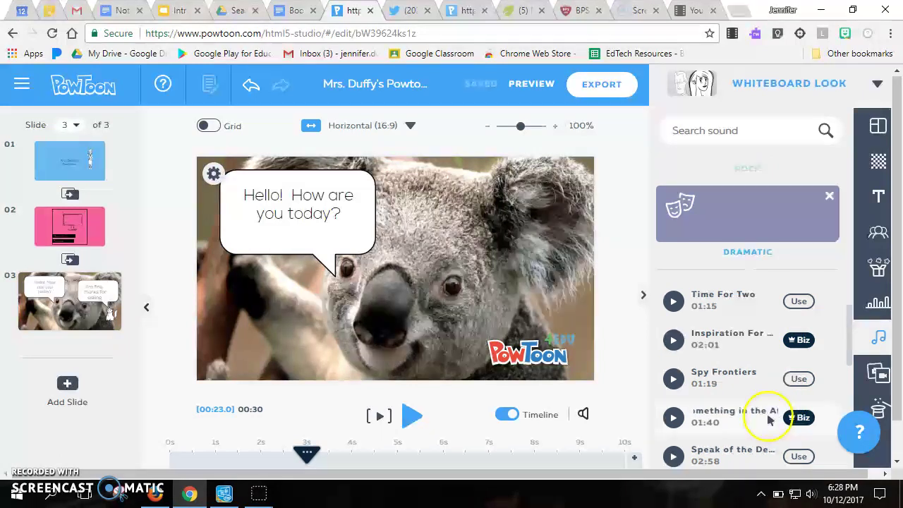
Preview 'Time For Two', use it as the soundtrack, and close Sound Control.
{"action": "left_click", "coordinate": [814, 337]}
{"action": "left_click", "coordinate": [725, 299]}
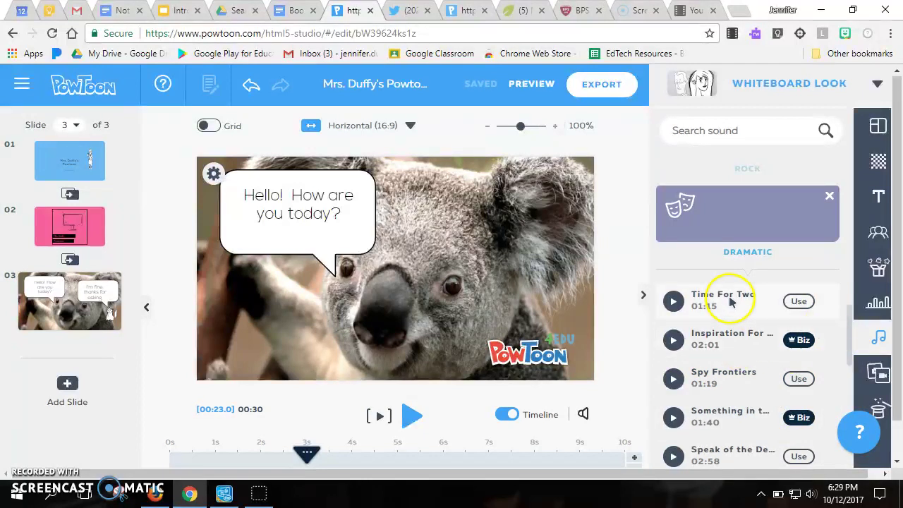
{"action": "left_click", "coordinate": [675, 303]}
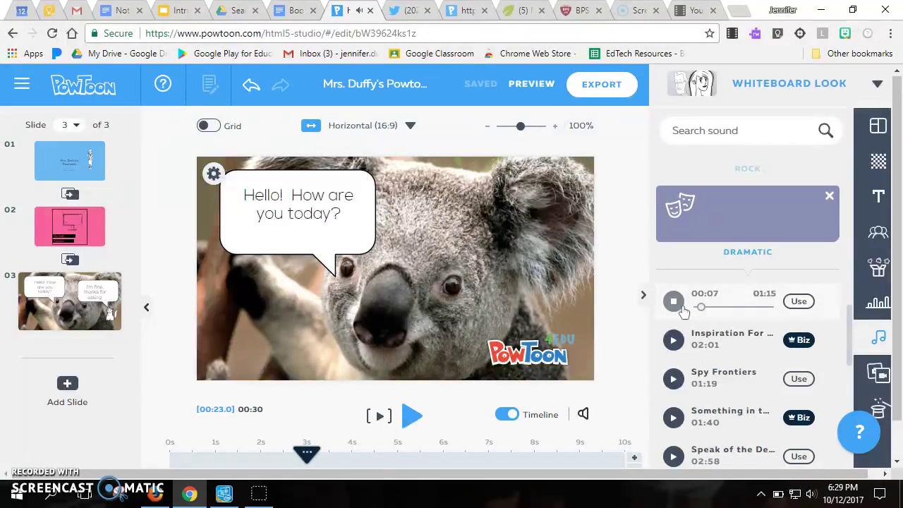
{"action": "left_click", "coordinate": [673, 302]}
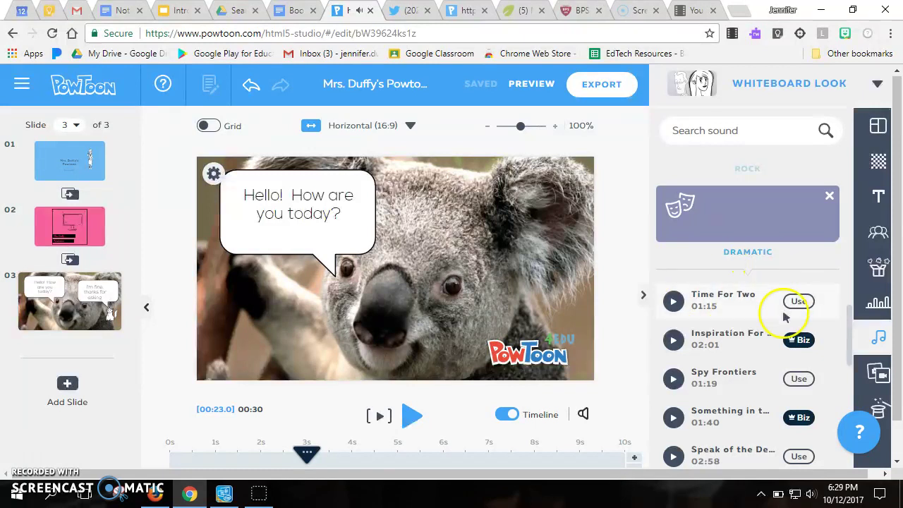
{"action": "left_click", "coordinate": [803, 301]}
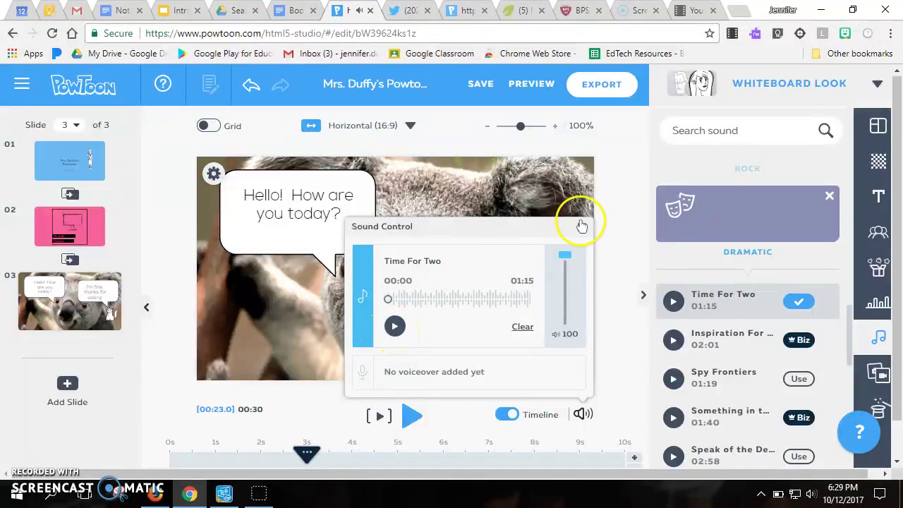
{"action": "left_click", "coordinate": [581, 226]}
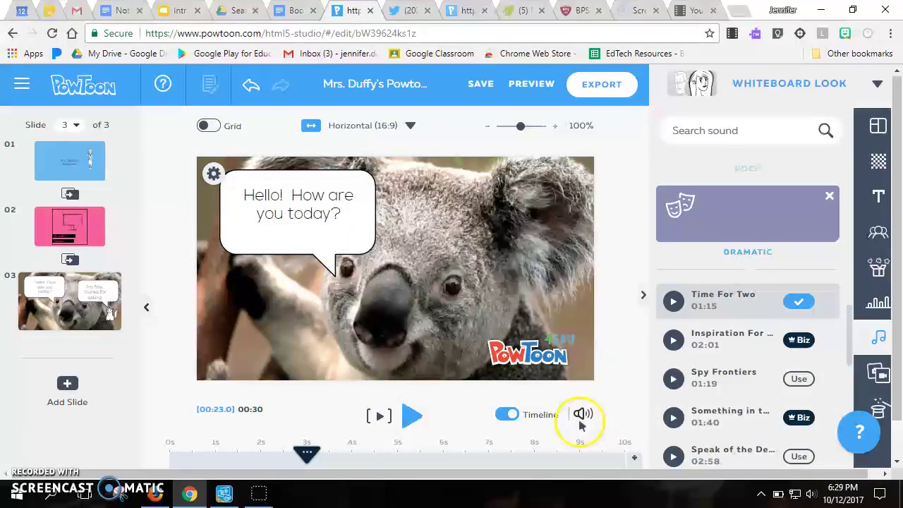
{"action": "mouse_move", "coordinate": [70, 227]}
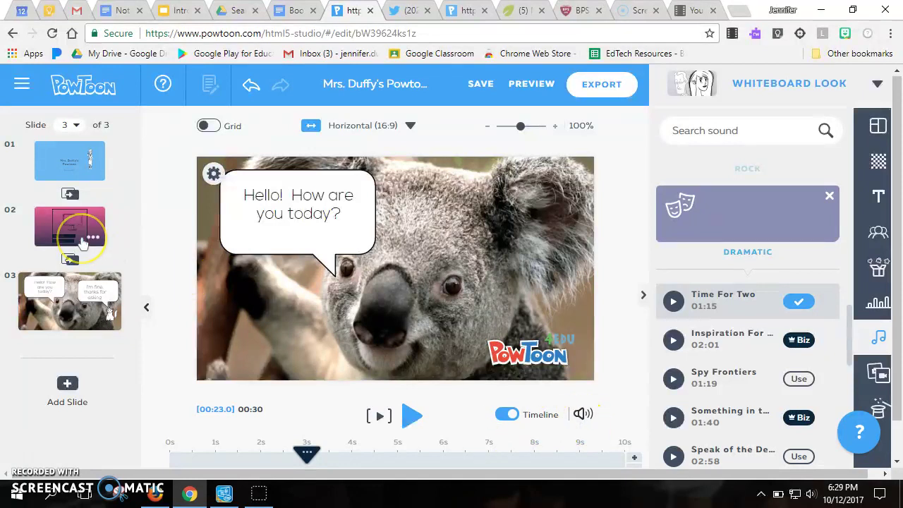
Save the Powtoon from slide 1 and preview playback into slide 2.
{"action": "left_click", "coordinate": [75, 236]}
{"action": "left_click", "coordinate": [69, 148]}
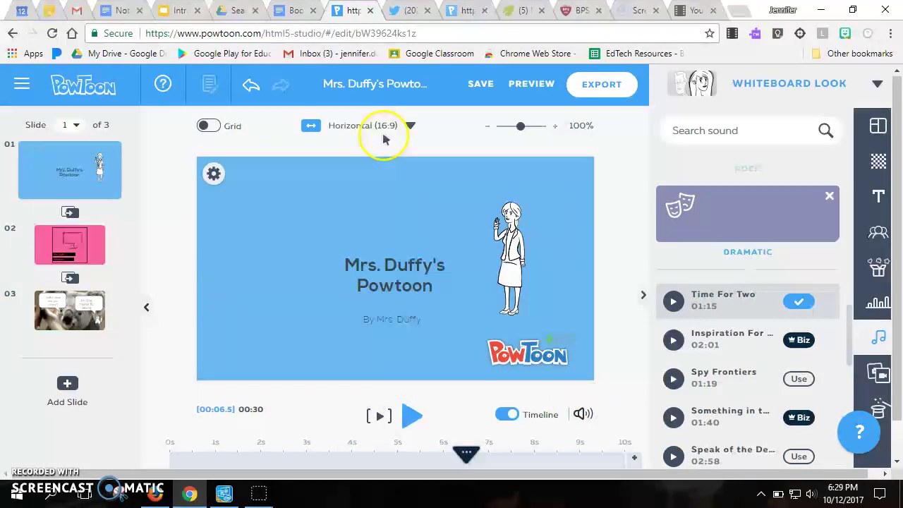
{"action": "left_click", "coordinate": [485, 90]}
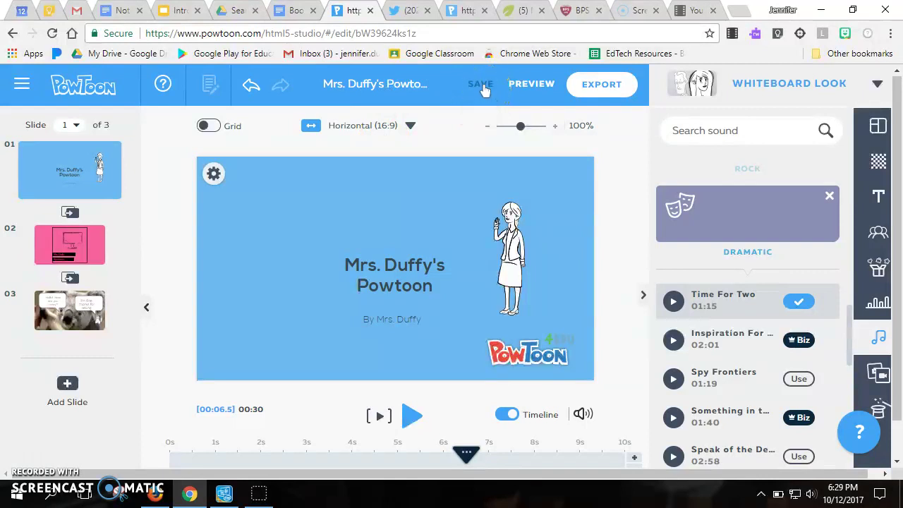
{"action": "left_click", "coordinate": [484, 90]}
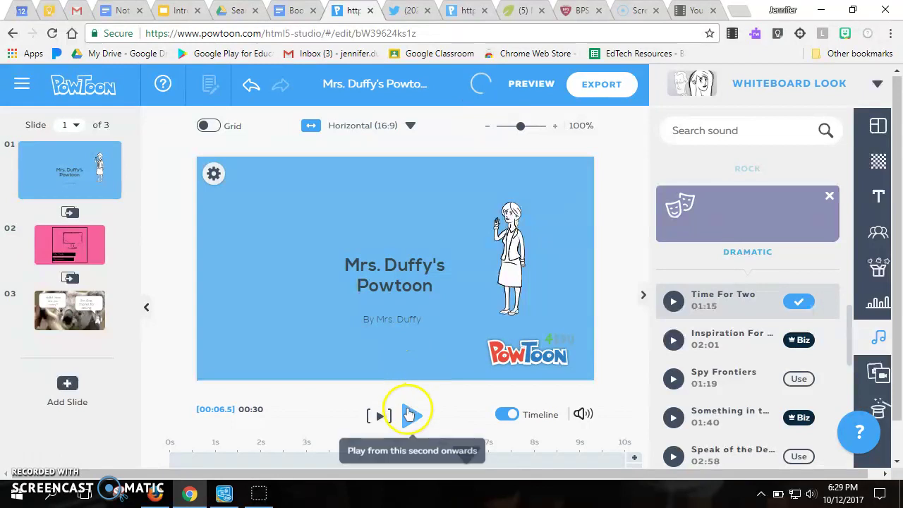
{"action": "left_click", "coordinate": [409, 415]}
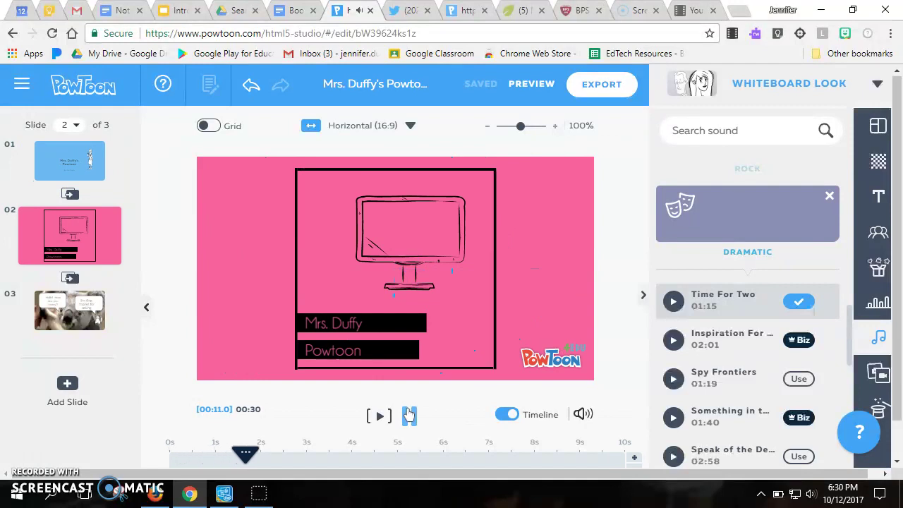
{"action": "left_click", "coordinate": [409, 415]}
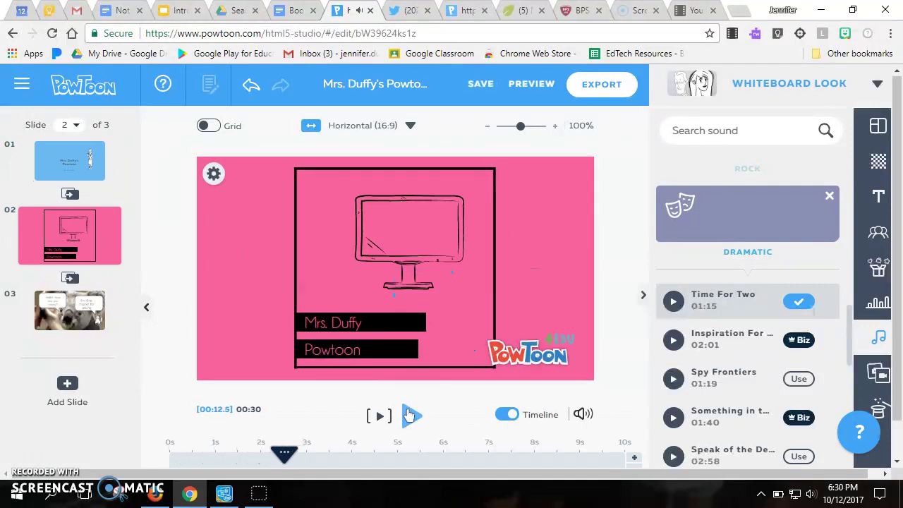